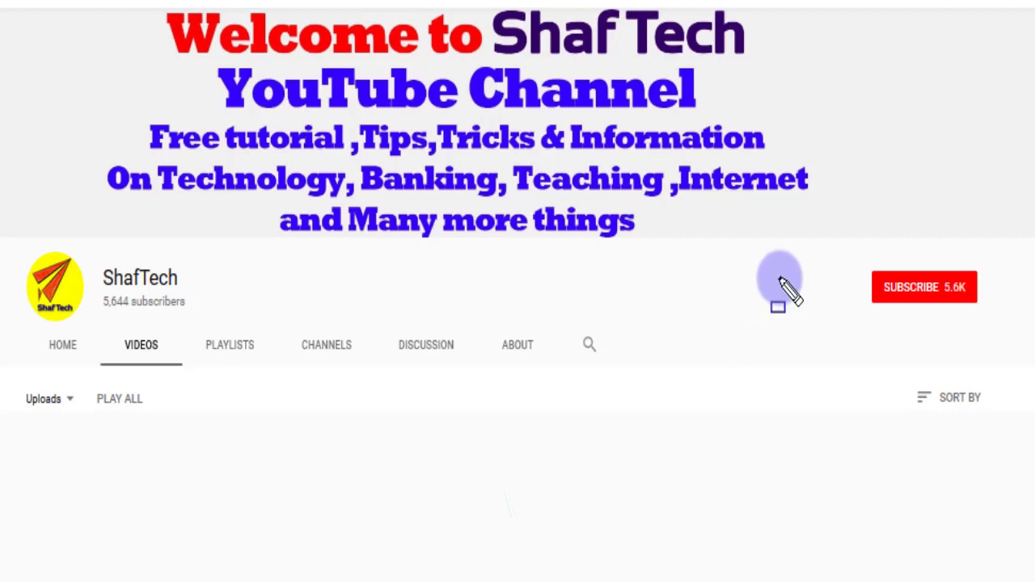
# Subscribe to the ShafTech YouTube channel and turn on all notifications
pyautogui.moveTo(865, 264)
pyautogui.mouseDown()
pyautogui.moveTo(926, 322)
pyautogui.moveTo(996, 315)
pyautogui.moveTo(970, 313)
pyautogui.mouseUp()
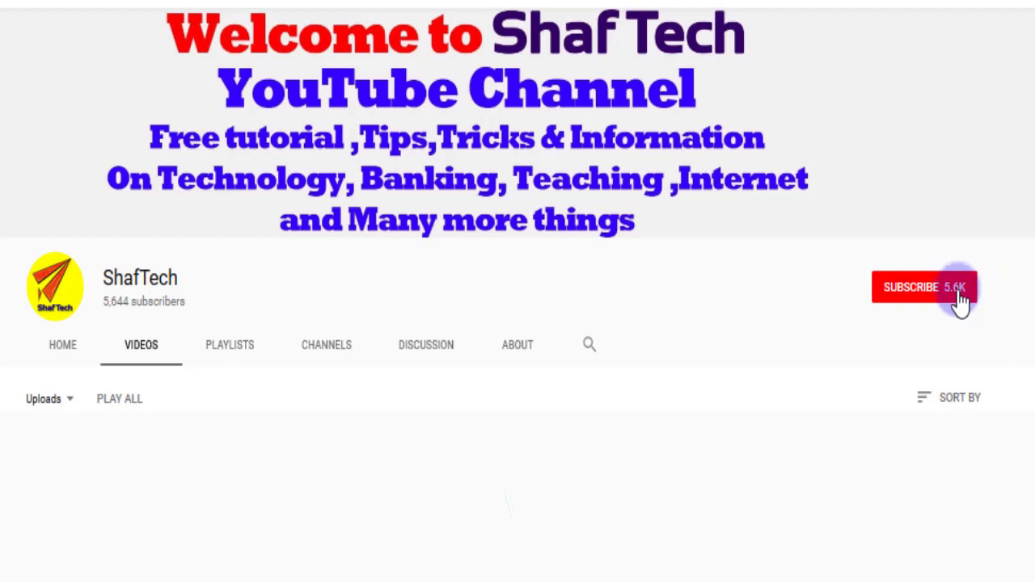
pyautogui.click(961, 293)
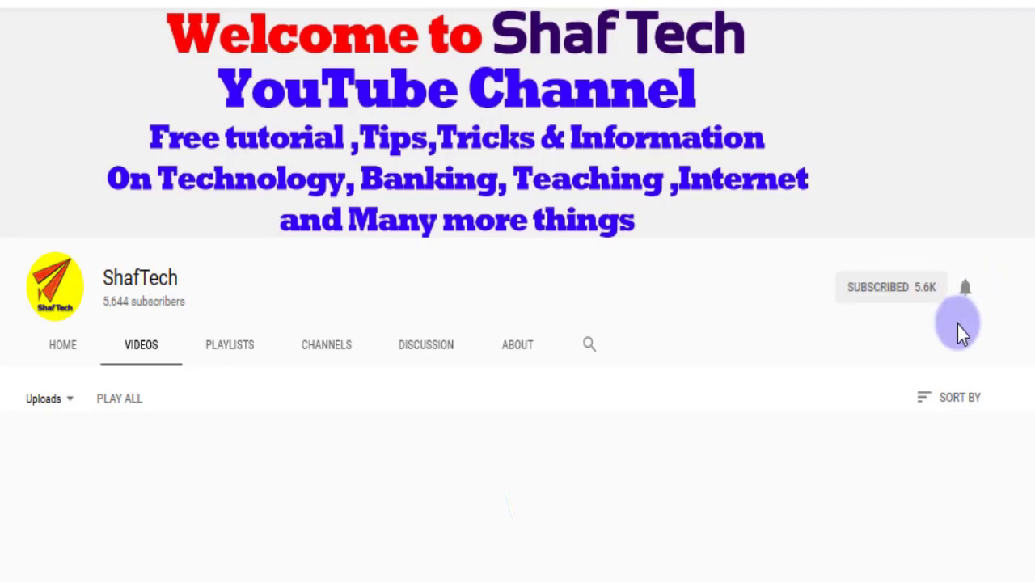
pyautogui.moveTo(952, 267); pyautogui.dragTo(979, 309)
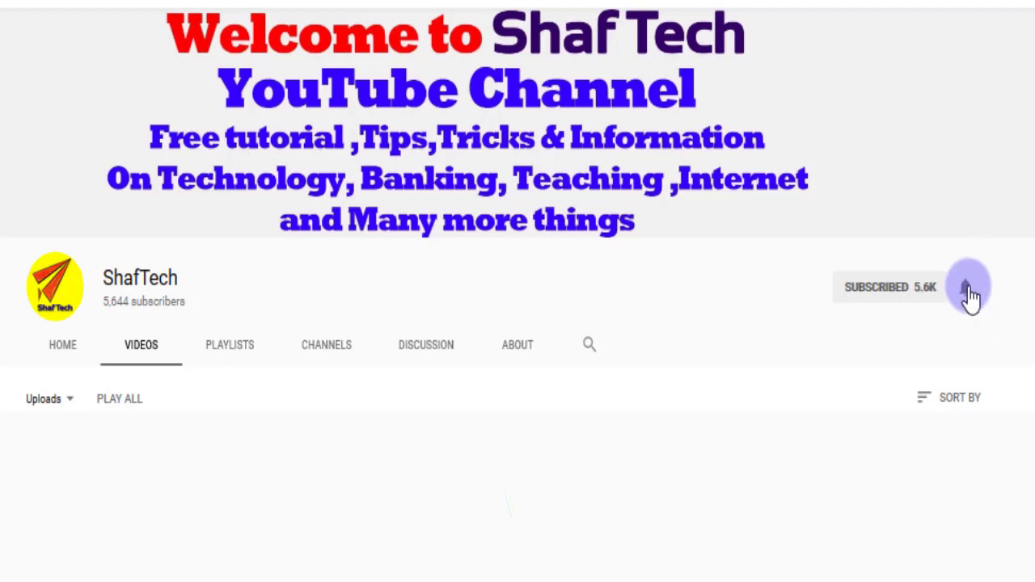
pyautogui.click(969, 291)
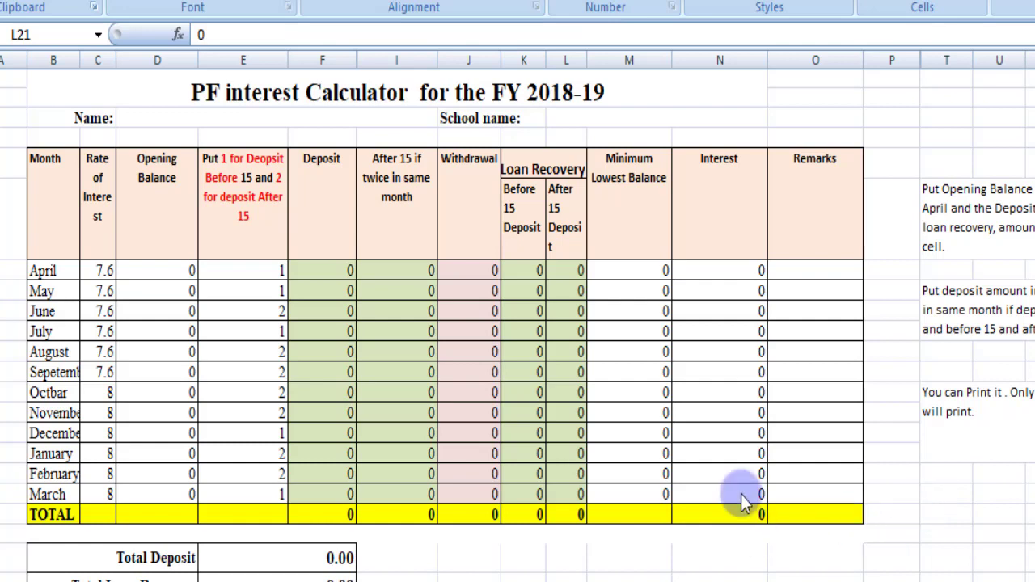
# Highlight the year 2018-19 in the title cell B1, leave it unchanged, then select the Name cell
pyautogui.moveTo(526, 80); pyautogui.dragTo(613, 112)
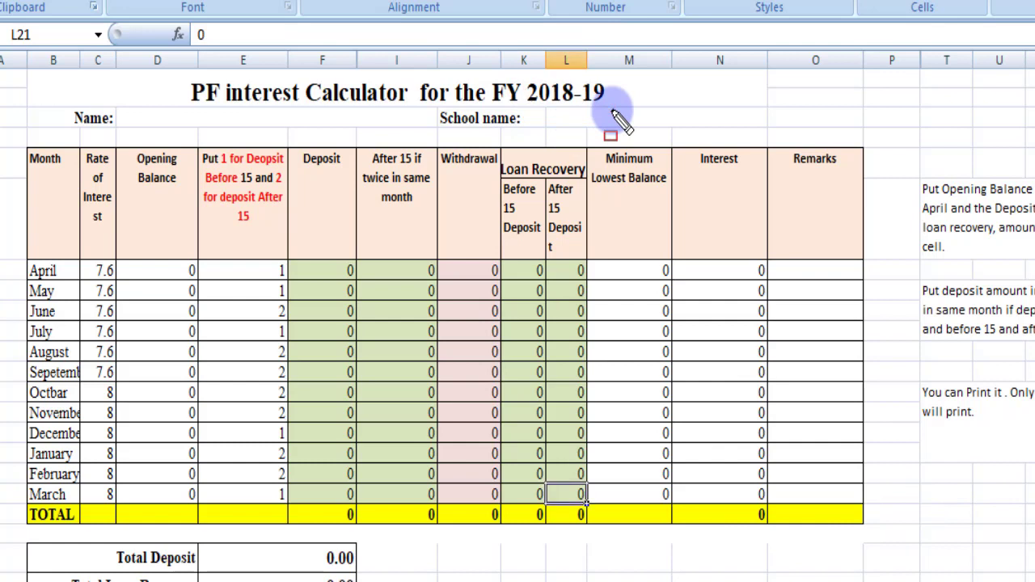
pyautogui.doubleClick(563, 91)
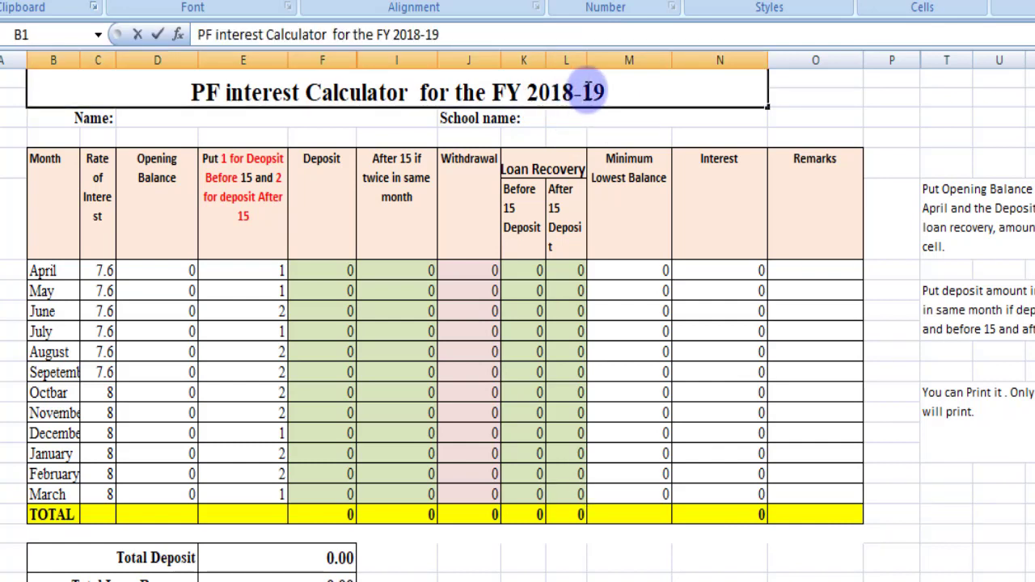
pyautogui.moveTo(527, 92); pyautogui.dragTo(608, 96)
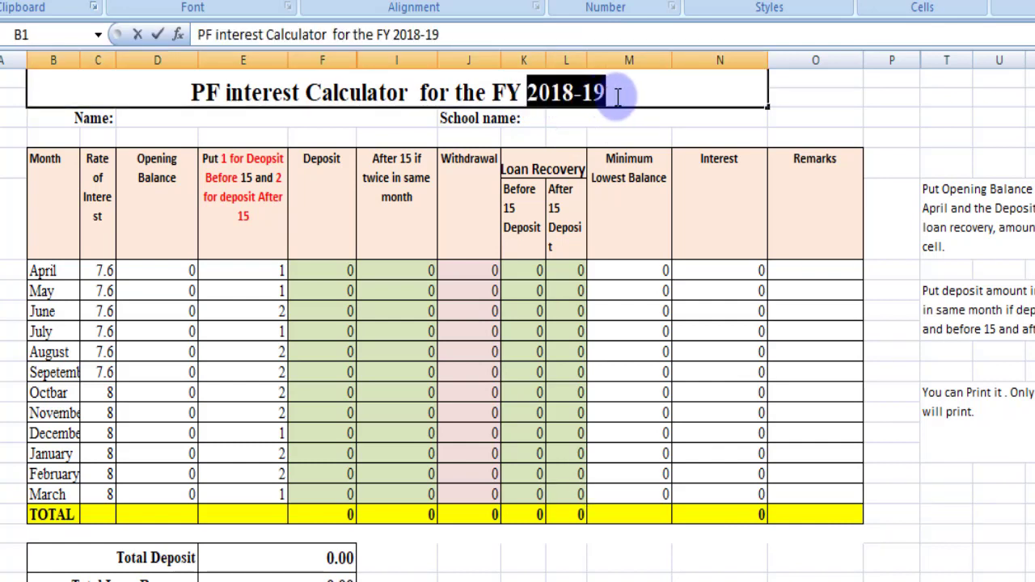
pyautogui.click(623, 89)
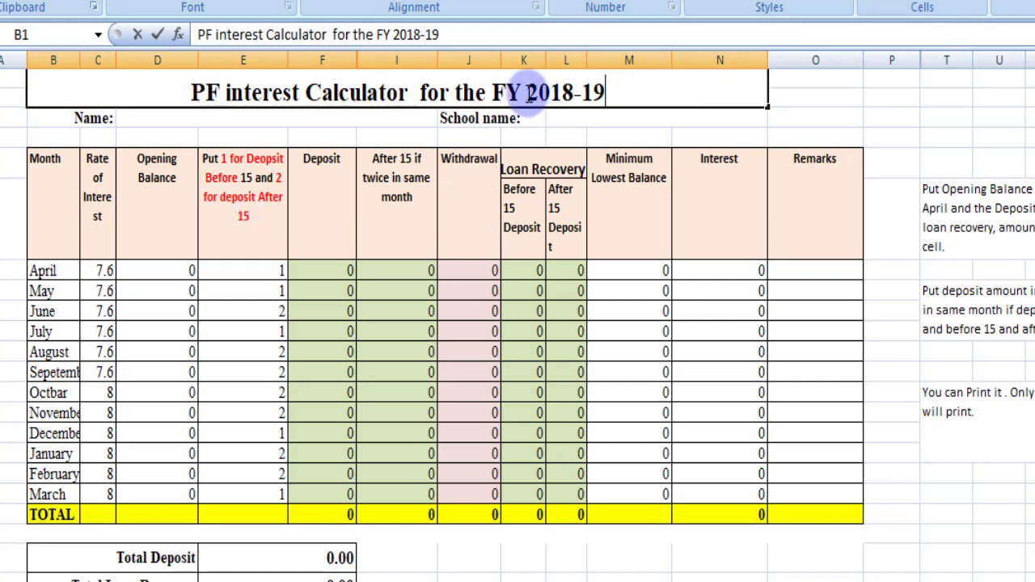
pyautogui.moveTo(529, 94); pyautogui.dragTo(625, 98)
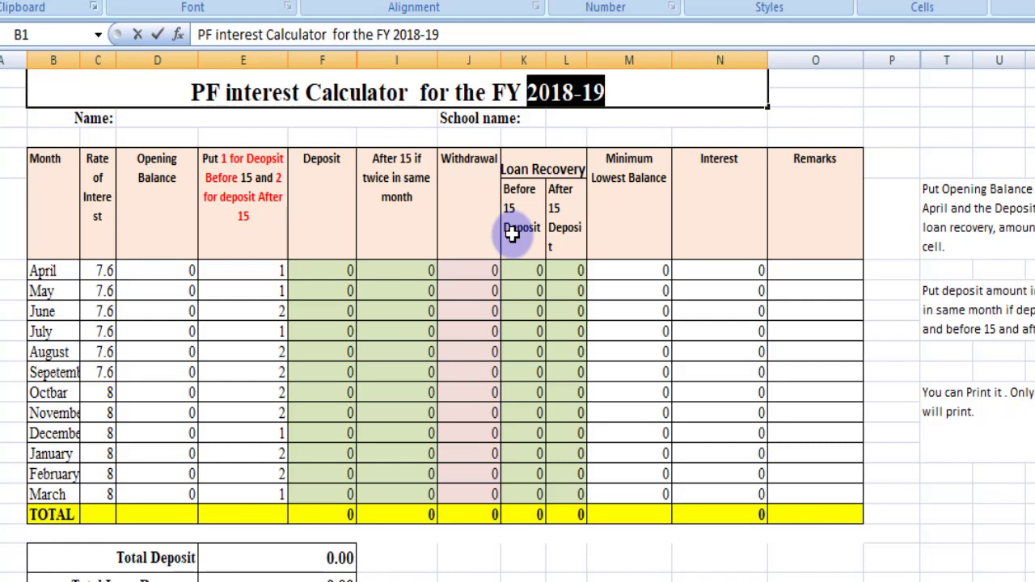
pyautogui.click(153, 119)
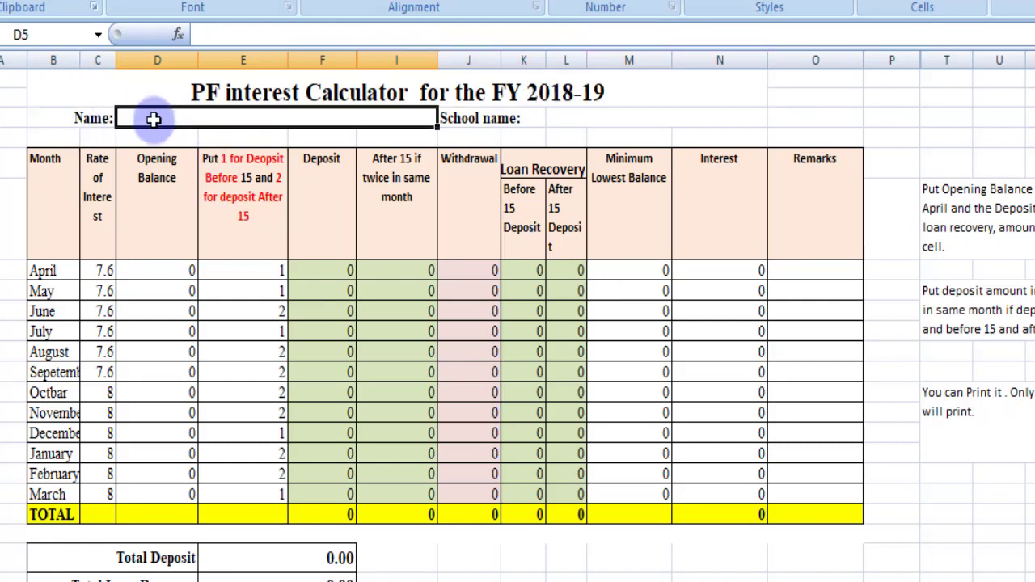
pyautogui.click(668, 115)
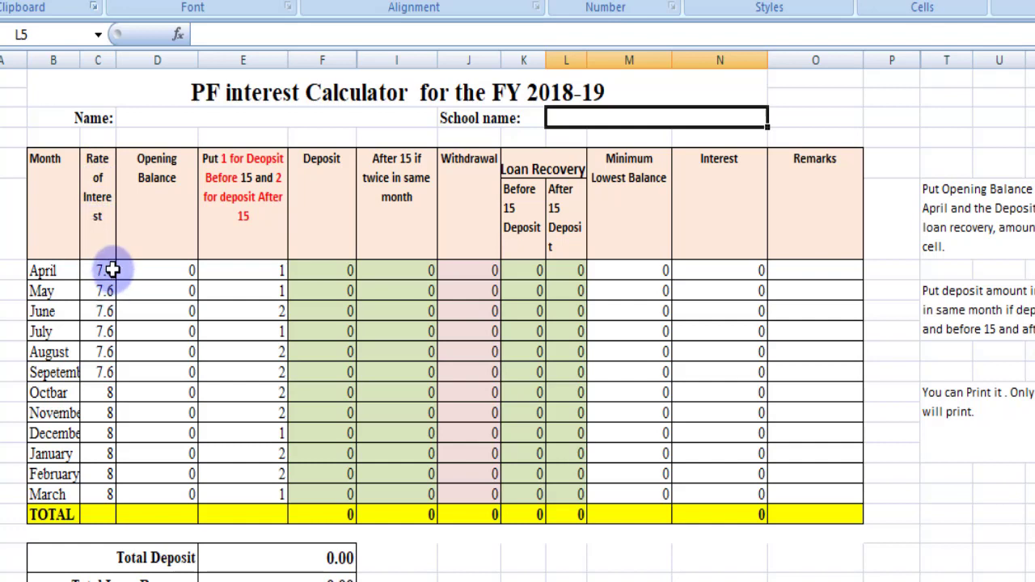
pyautogui.moveTo(85, 263); pyautogui.dragTo(127, 503)
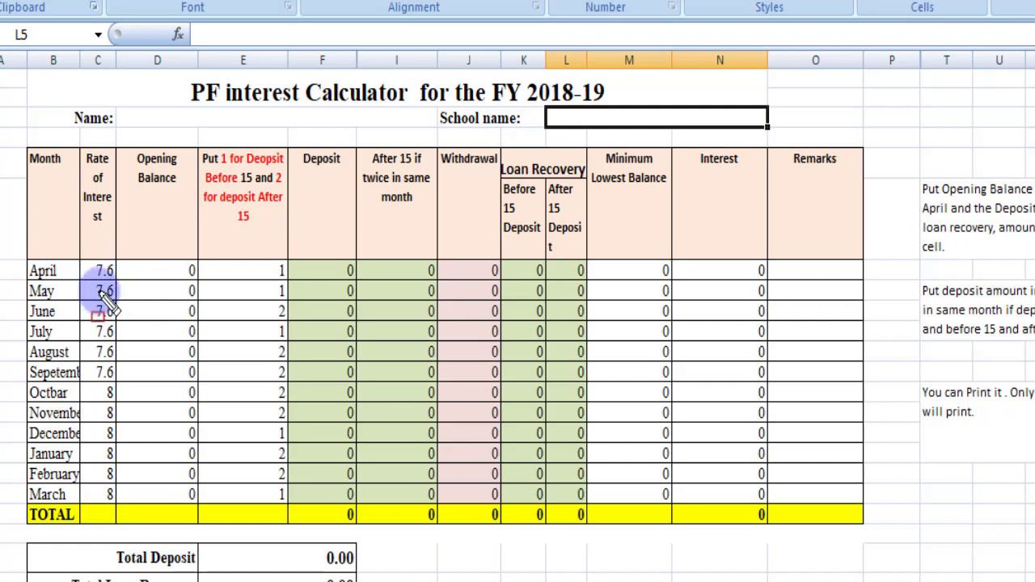
pyautogui.moveTo(81, 262)
pyautogui.mouseDown()
pyautogui.moveTo(121, 370)
pyautogui.moveTo(116, 386)
pyautogui.mouseUp()
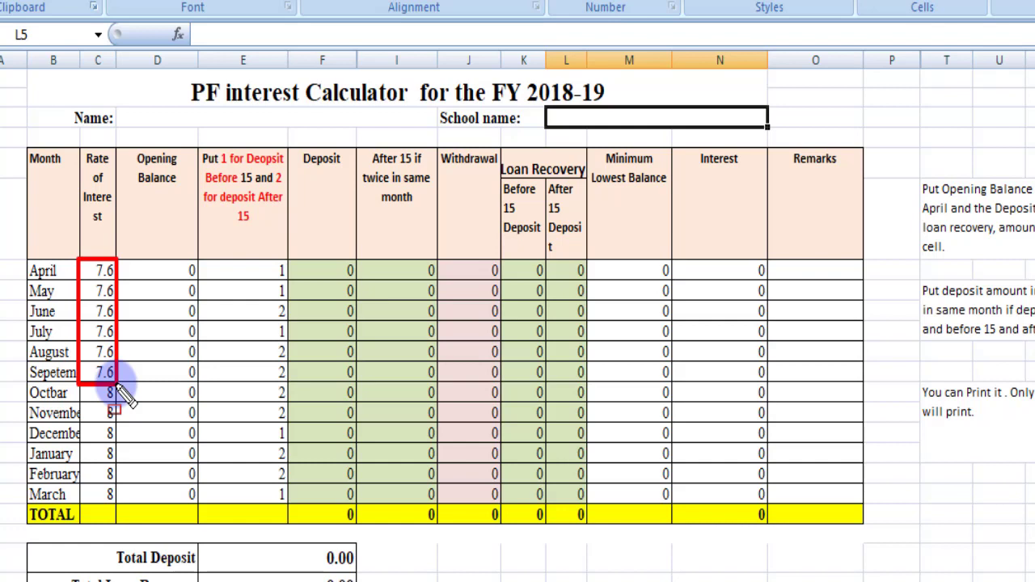
pyautogui.click(120, 389)
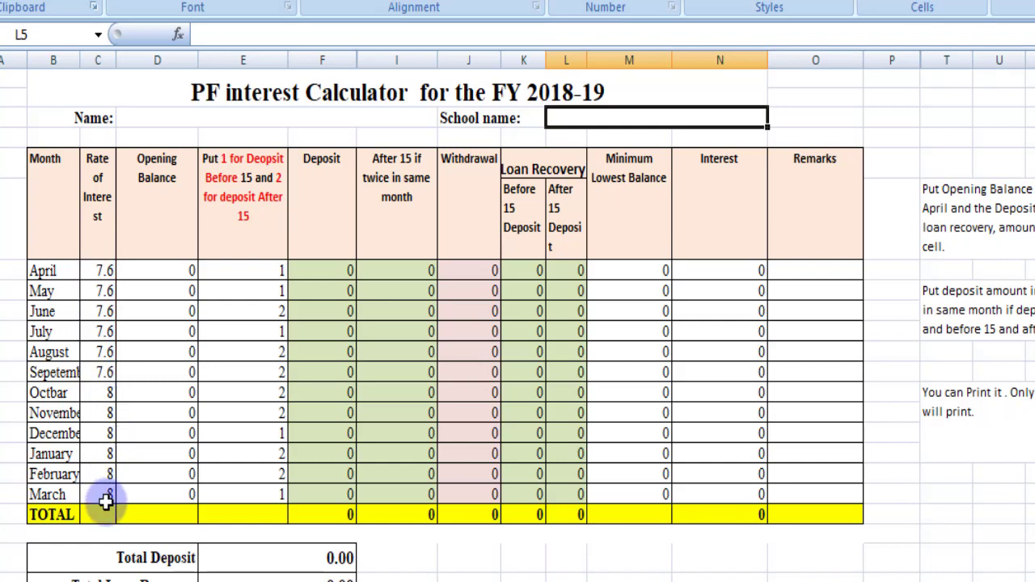
pyautogui.moveTo(80, 382); pyautogui.dragTo(117, 505)
pyautogui.click(220, 455)
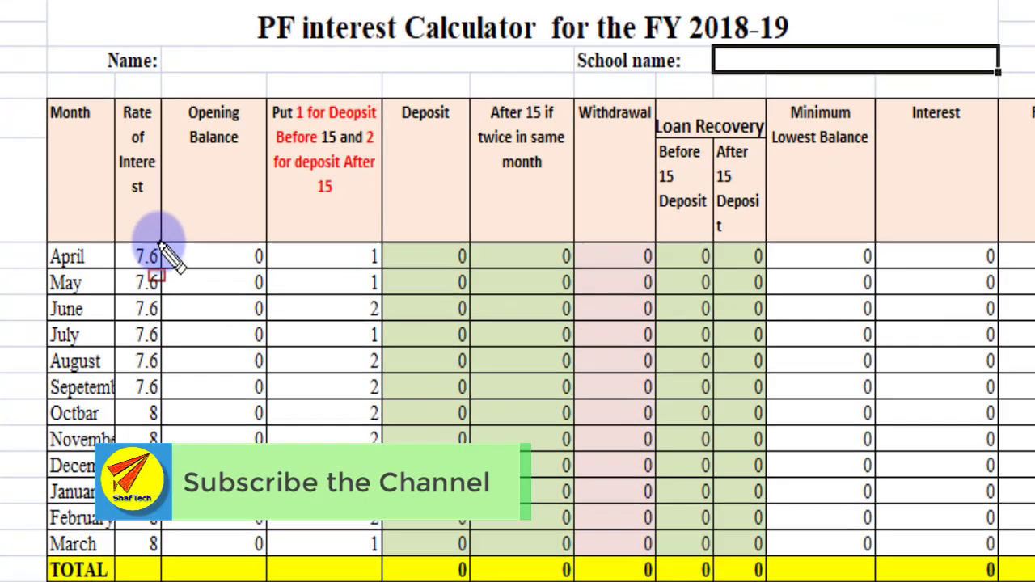
pyautogui.moveTo(160, 242)
pyautogui.mouseDown()
pyautogui.moveTo(177, 267)
pyautogui.moveTo(270, 270)
pyautogui.mouseUp()
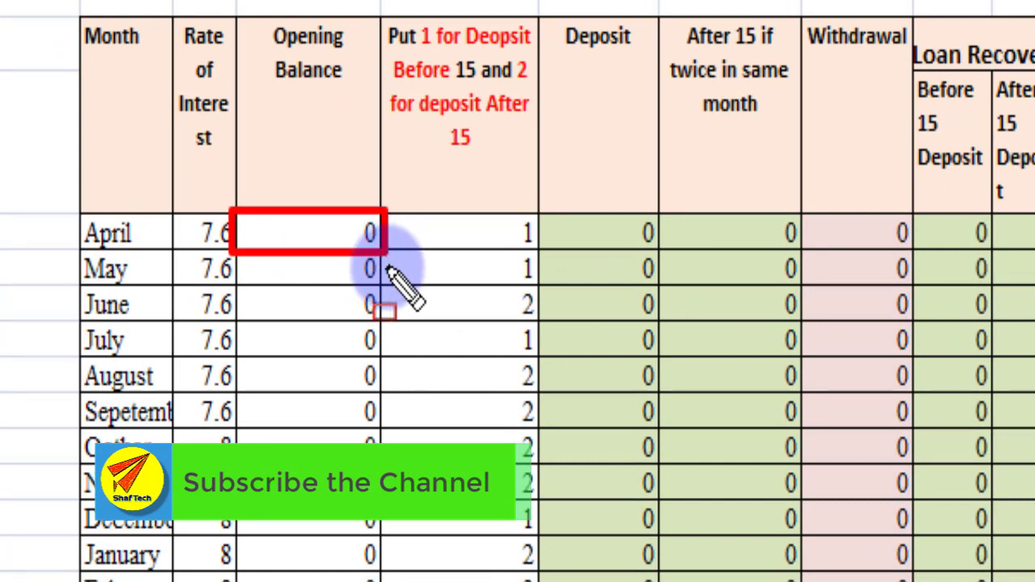
# Enter 85000 as April's opening balance so it carries down to every month
pyautogui.press('Escape')
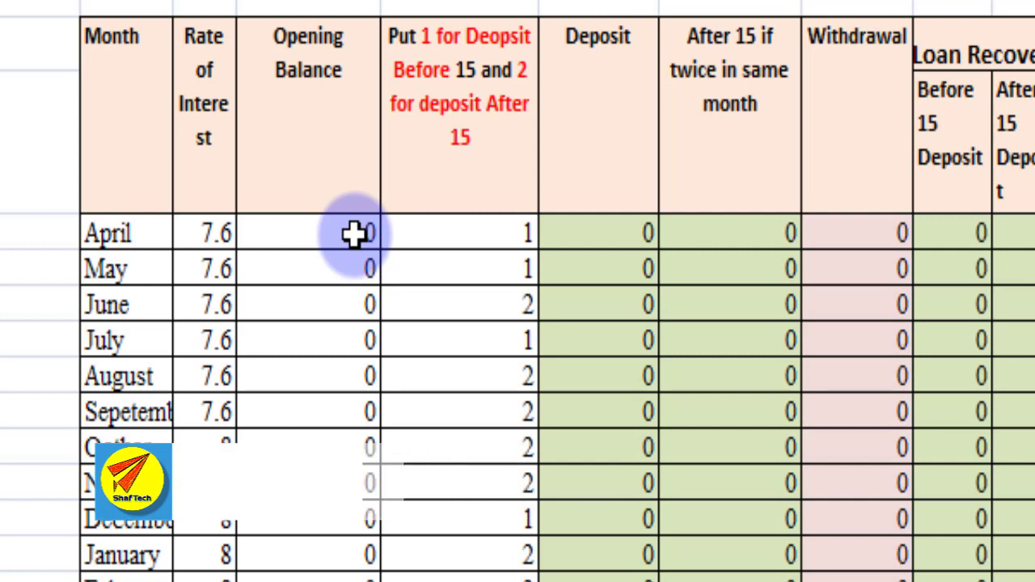
pyautogui.click(355, 234)
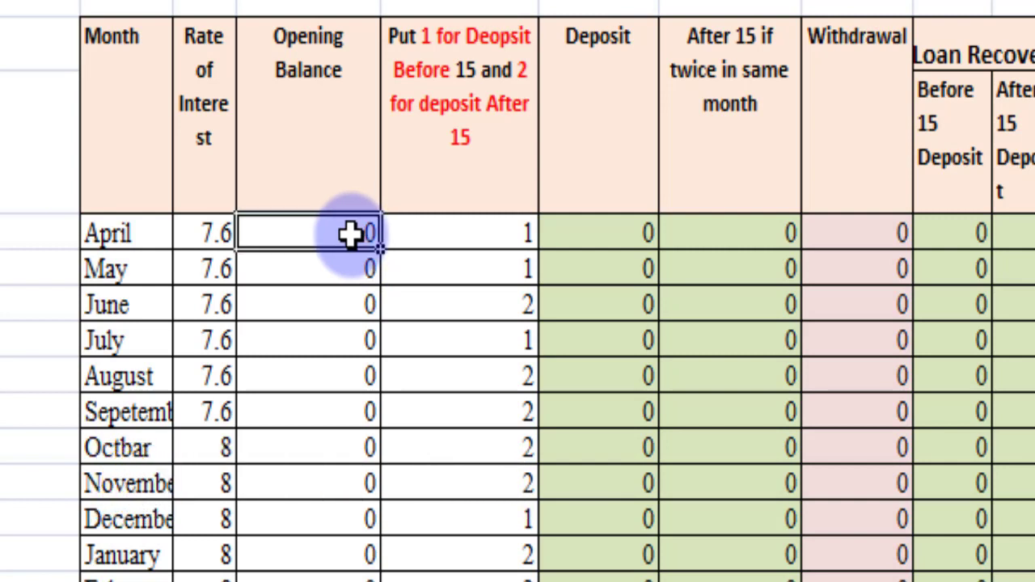
pyautogui.write('85000')
pyautogui.click(455, 233)
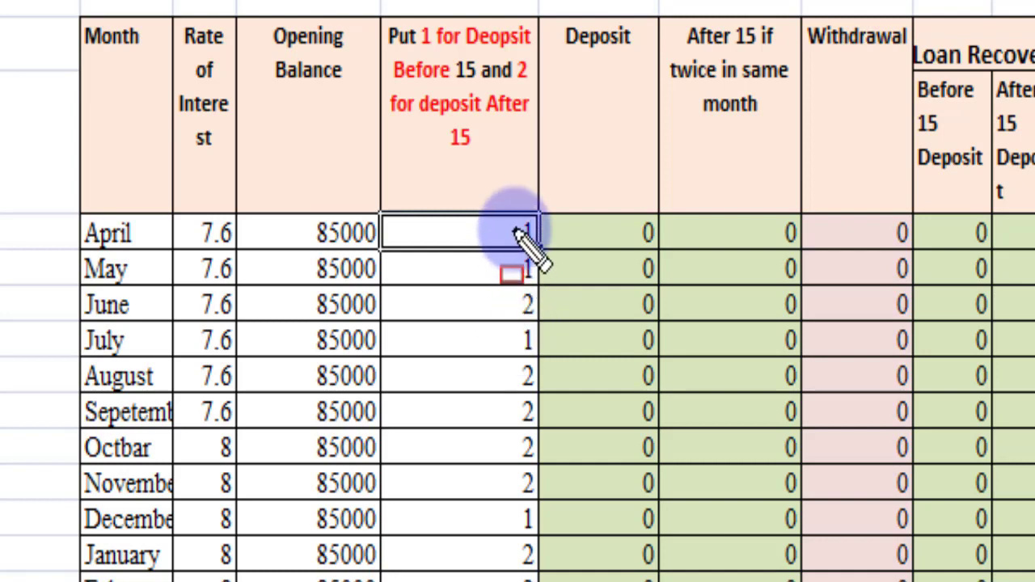
pyautogui.moveTo(494, 212)
pyautogui.mouseDown()
pyautogui.moveTo(495, 258)
pyautogui.moveTo(540, 293)
pyautogui.mouseUp()
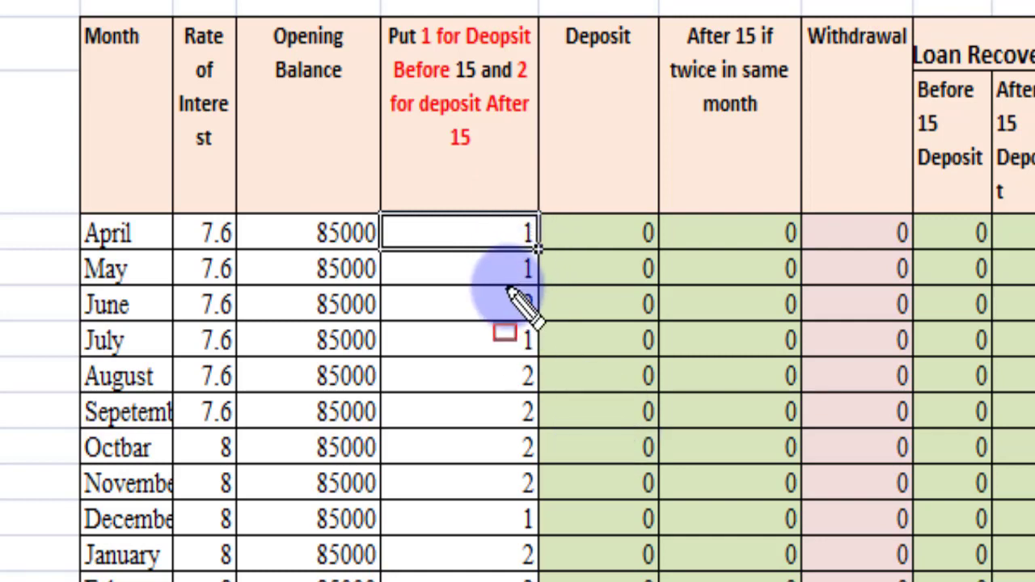
pyautogui.moveTo(503, 283)
pyautogui.mouseDown()
pyautogui.moveTo(512, 318)
pyautogui.moveTo(538, 322)
pyautogui.mouseUp()
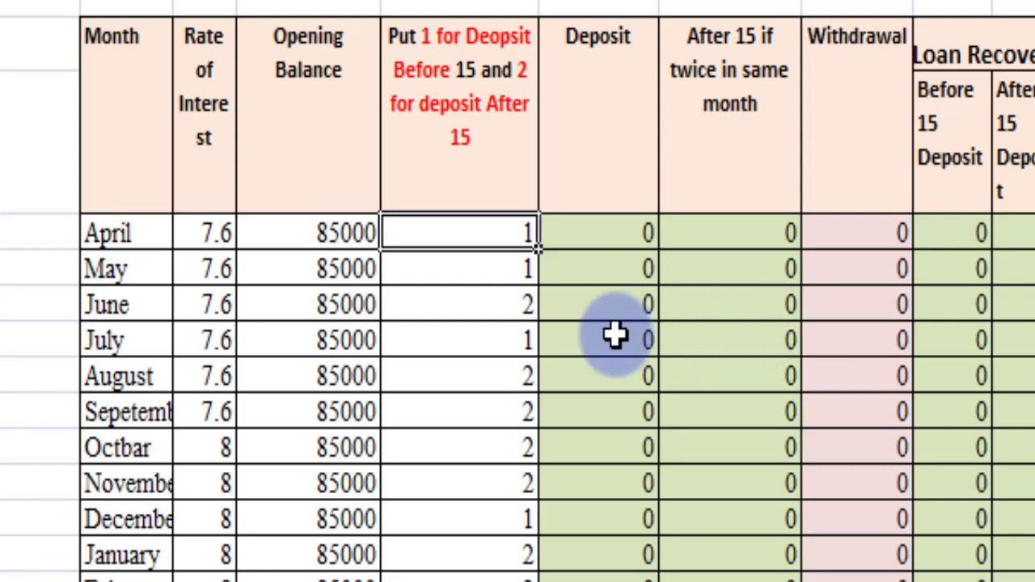
# Enter a 2000 deposit for April and fill it down through March
pyautogui.click(627, 233)
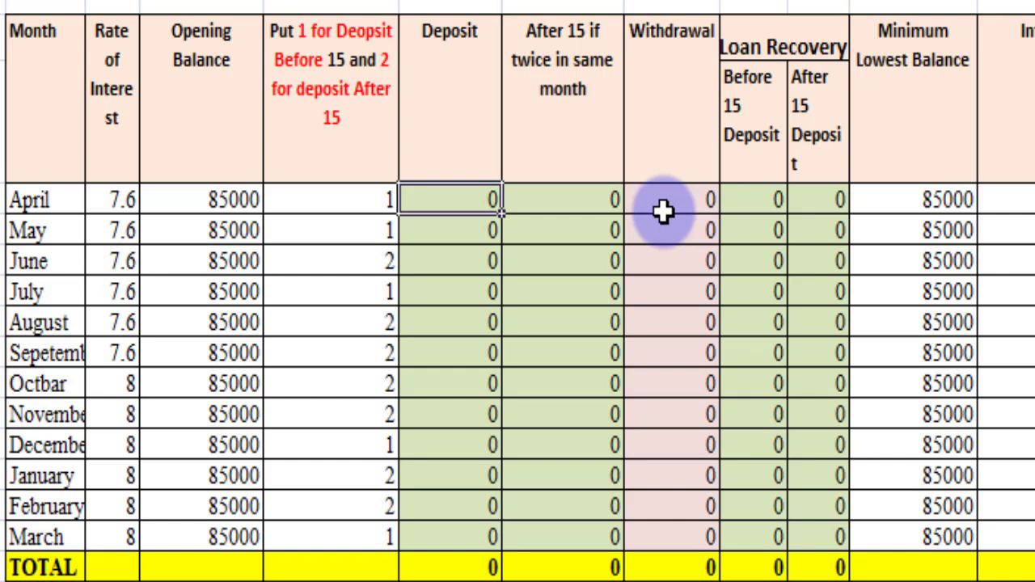
pyautogui.write('2000')
pyautogui.doubleClick(501, 213)
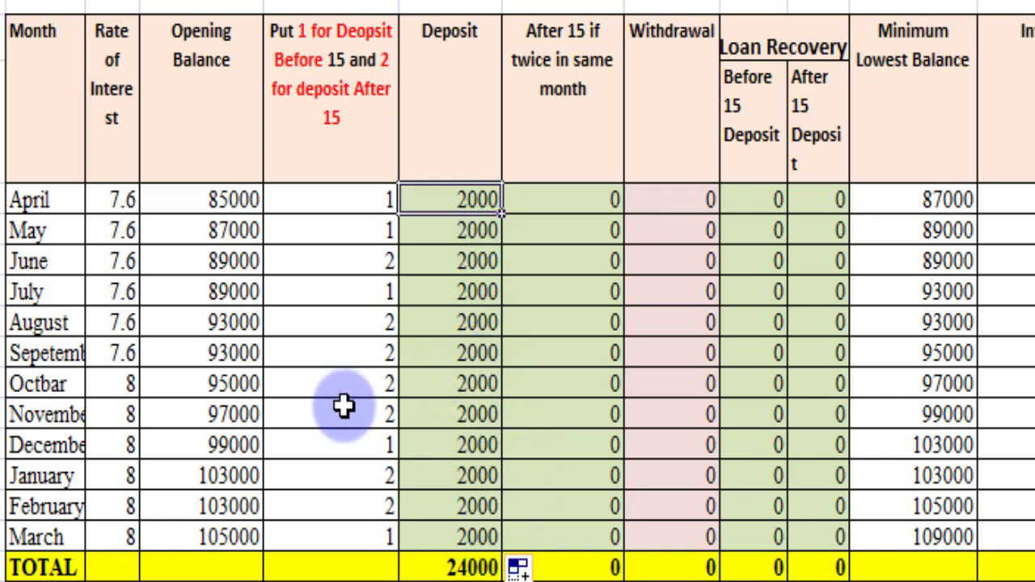
# Change September's deposit to 2500 so it applies to the remaining months
pyautogui.click(489, 356)
pyautogui.write('25000')
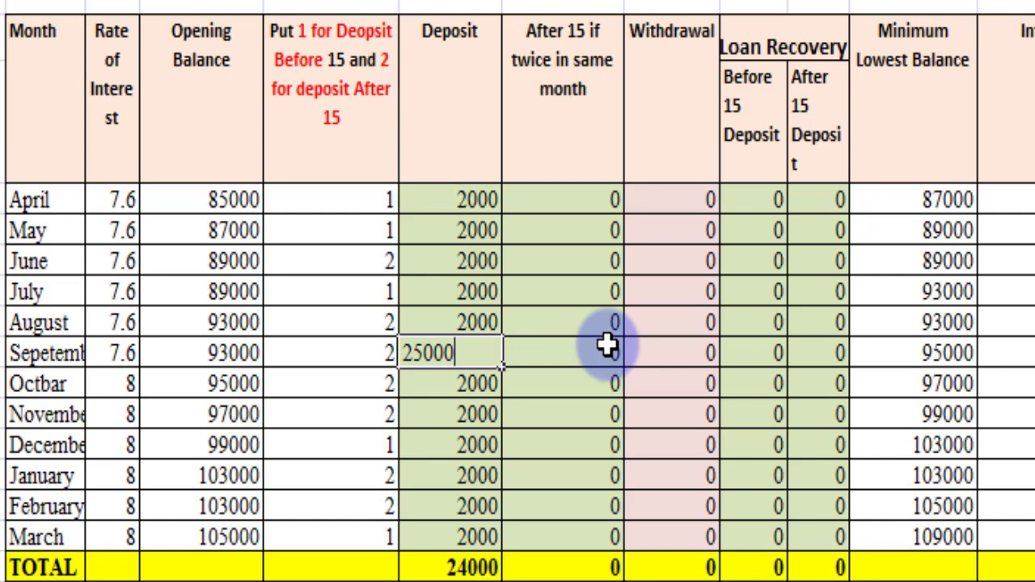
pyautogui.press('BackSpace')
pyautogui.press('Return')
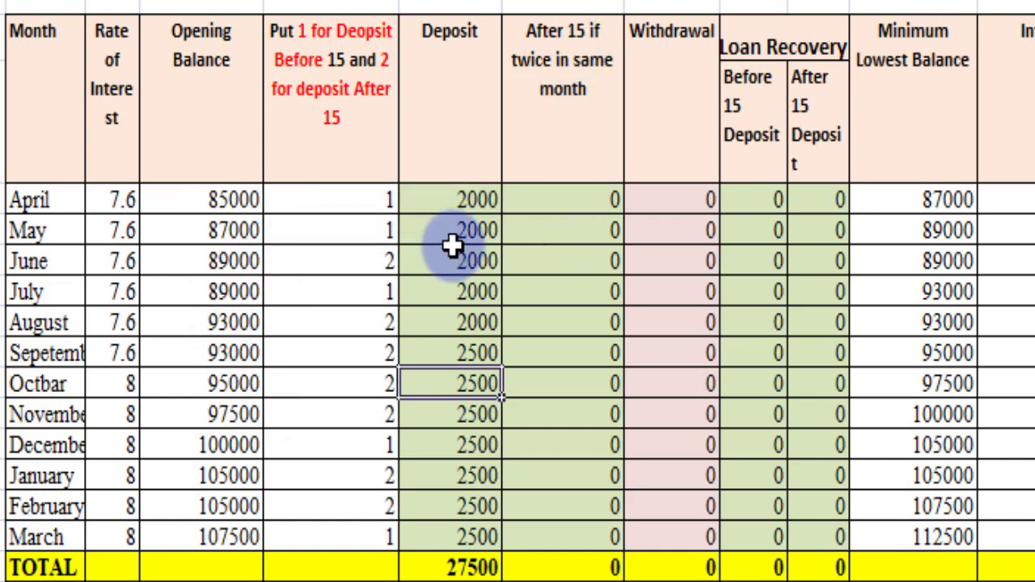
# Add a 2000 after-15 deposit for April and a 15000 withdrawal for August
pyautogui.click(585, 202)
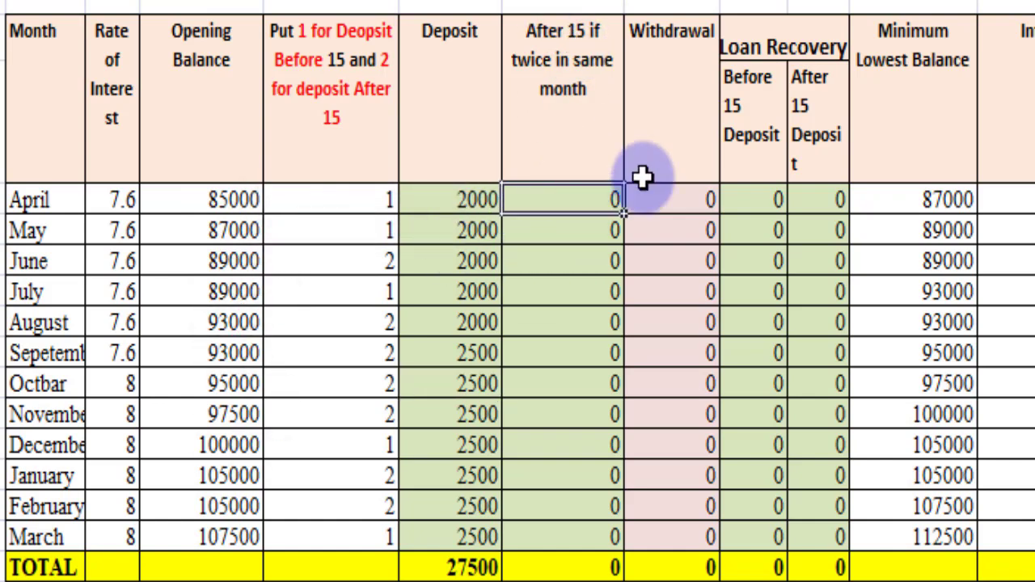
pyautogui.click(536, 293)
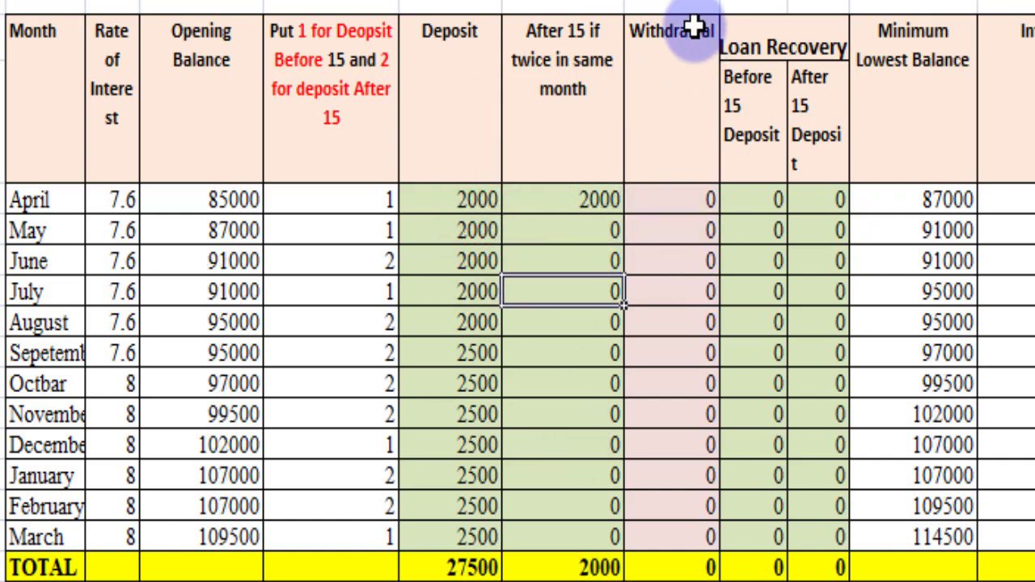
pyautogui.click(673, 317)
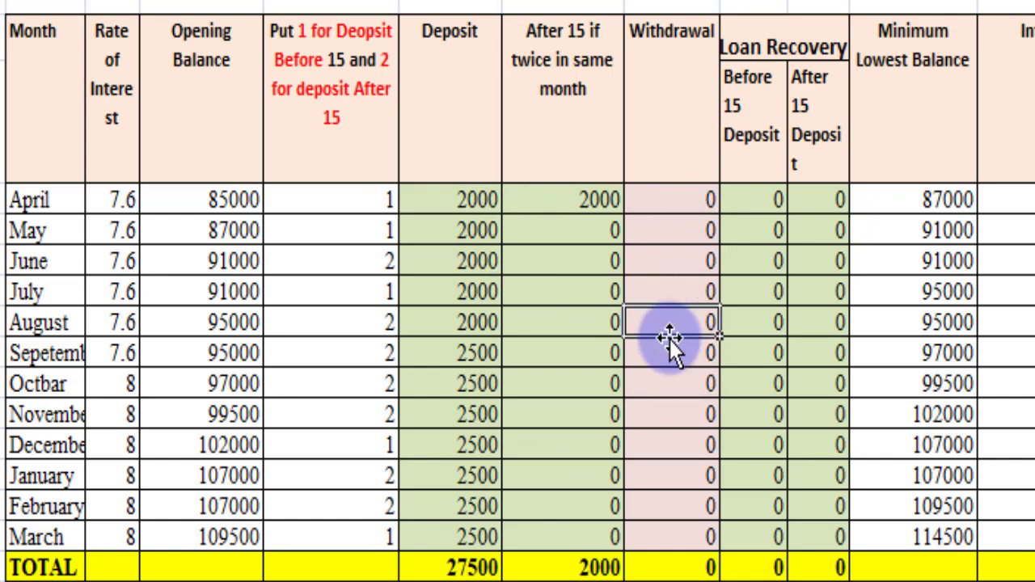
pyautogui.write('15000')
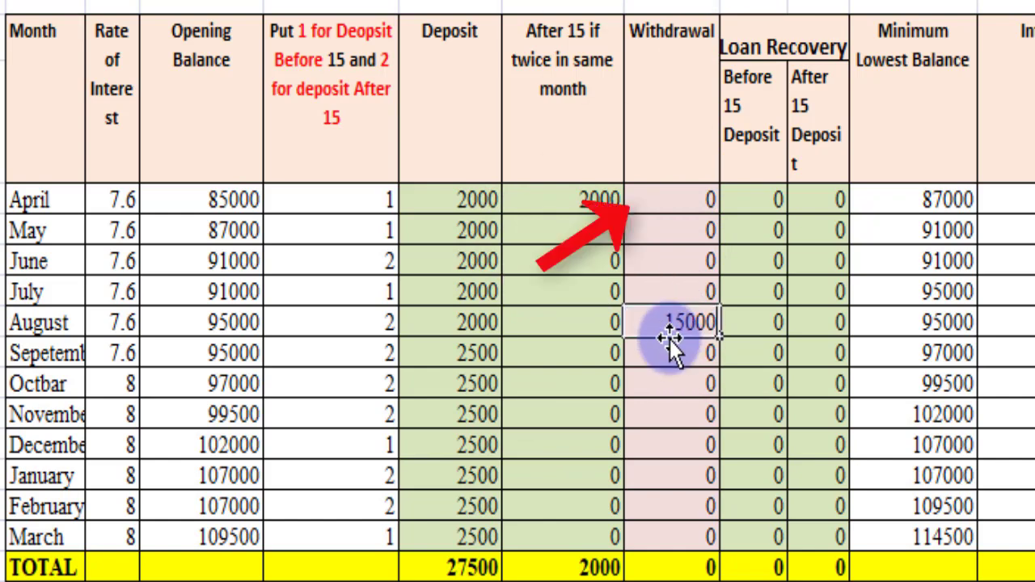
pyautogui.click(752, 291)
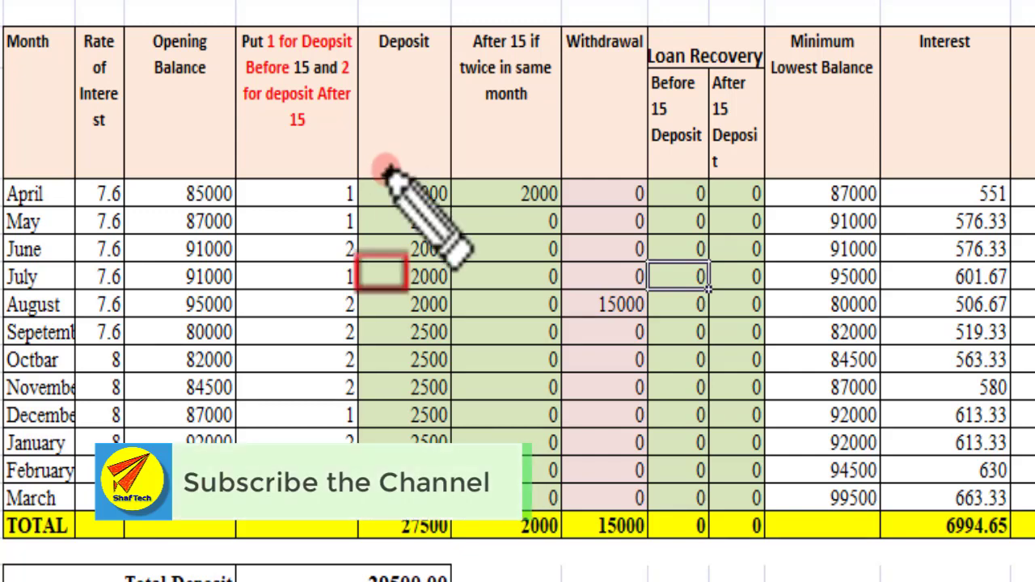
# Set March's deposit to 0, bringing the Deposit total to 25000
pyautogui.moveTo(358, 174)
pyautogui.mouseDown()
pyautogui.moveTo(473, 554)
pyautogui.moveTo(459, 523)
pyautogui.mouseUp()
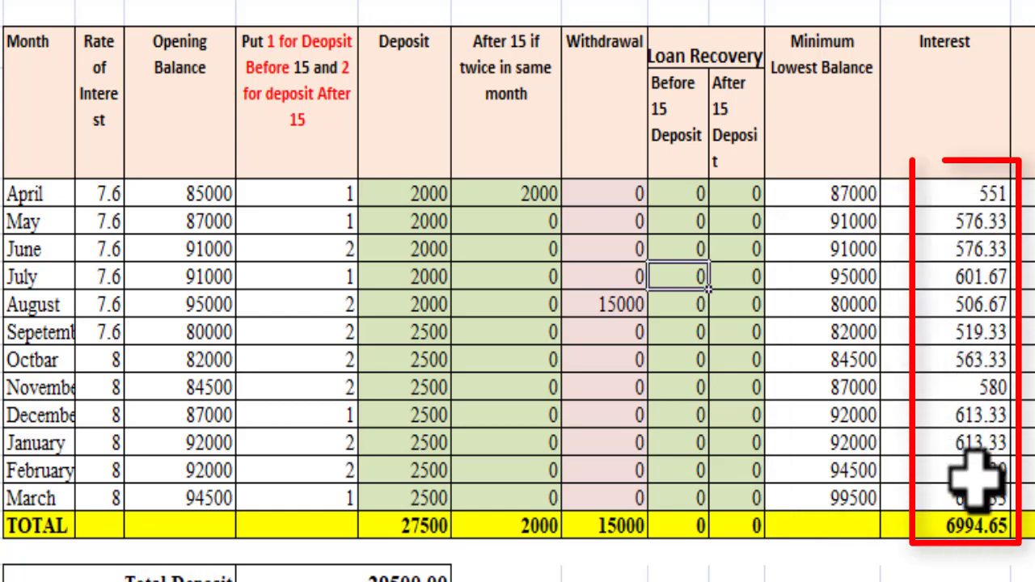
pyautogui.click(412, 494)
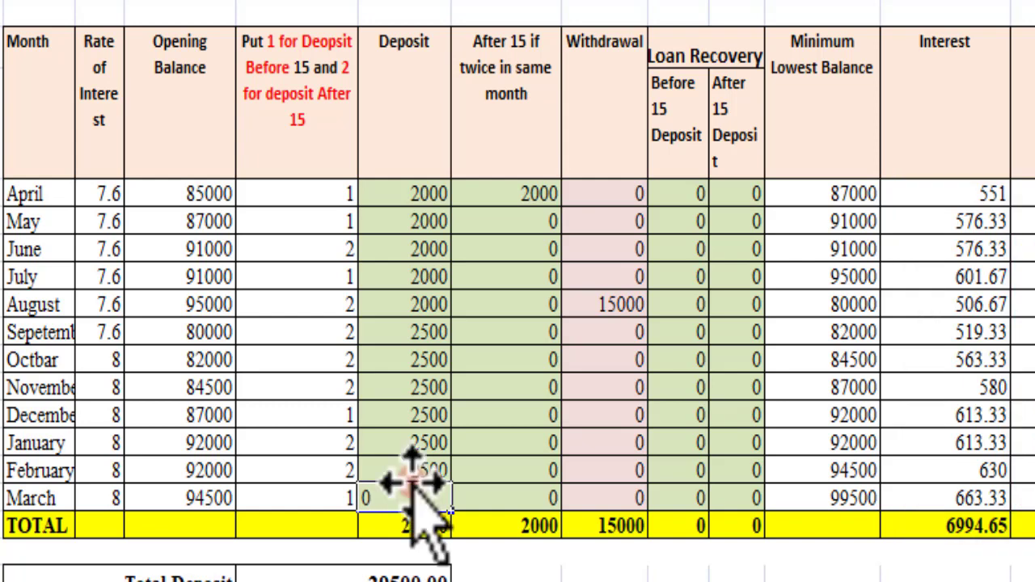
pyautogui.click(527, 474)
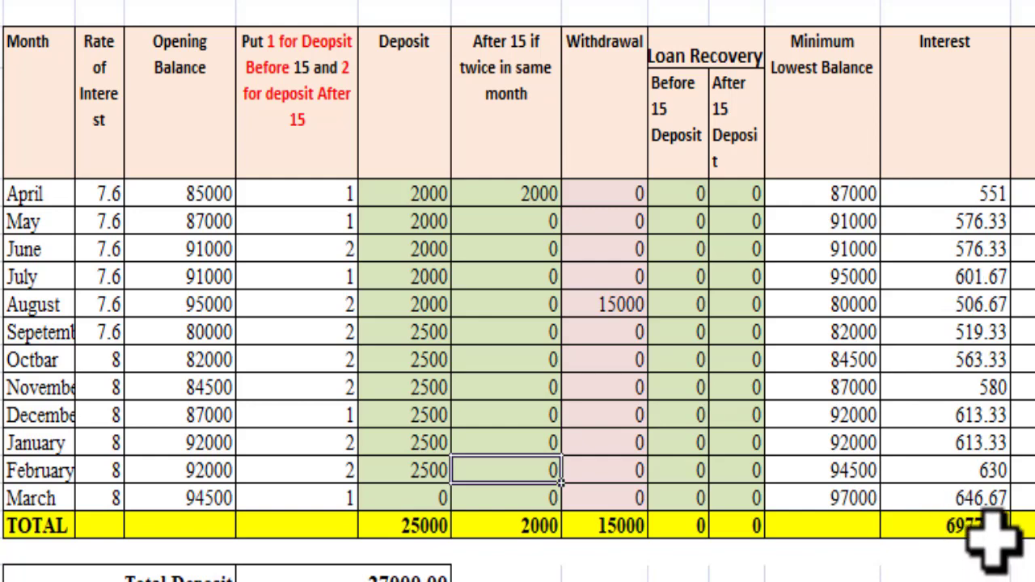
pyautogui.scroll(-1, 994, 540)
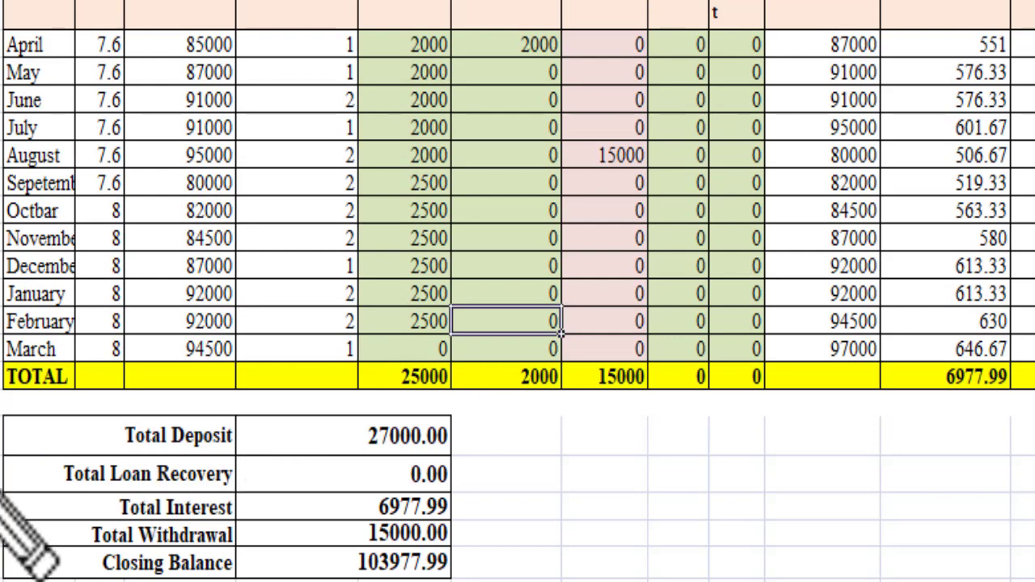
pyautogui.moveTo(3, 404)
pyautogui.mouseDown()
pyautogui.moveTo(46, 496)
pyautogui.moveTo(495, 578)
pyautogui.moveTo(467, 575)
pyautogui.mouseUp()
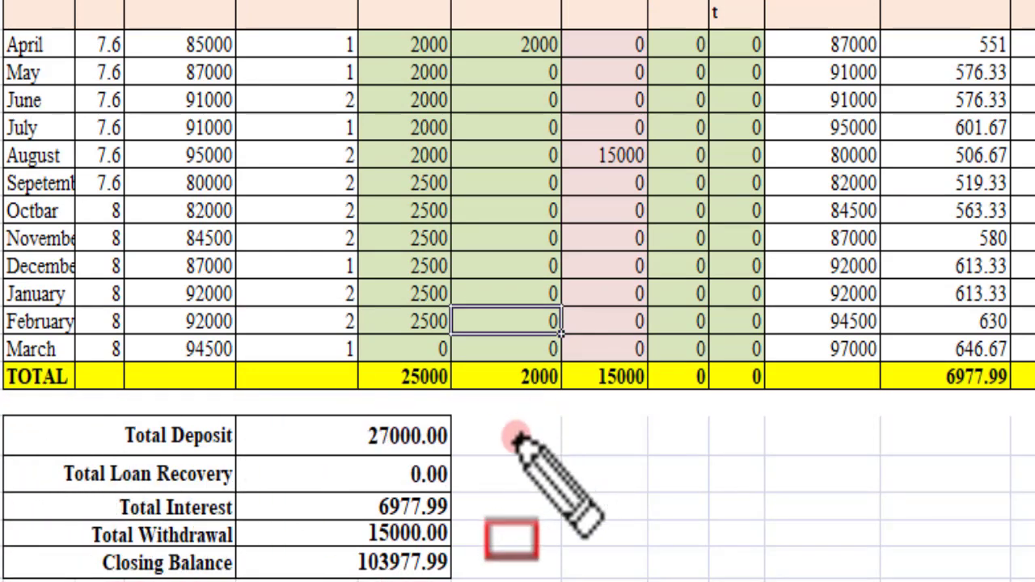
pyautogui.moveTo(463, 431); pyautogui.dragTo(527, 431)
pyautogui.moveTo(546, 479)
pyautogui.mouseDown()
pyautogui.moveTo(462, 480)
pyautogui.moveTo(542, 507)
pyautogui.mouseUp()
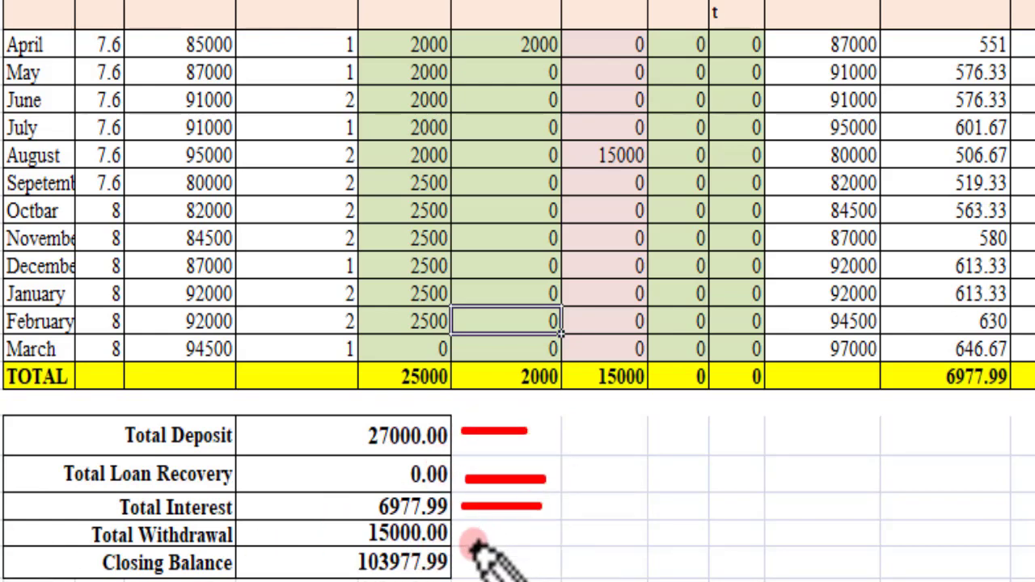
pyautogui.moveTo(472, 544); pyautogui.dragTo(511, 544)
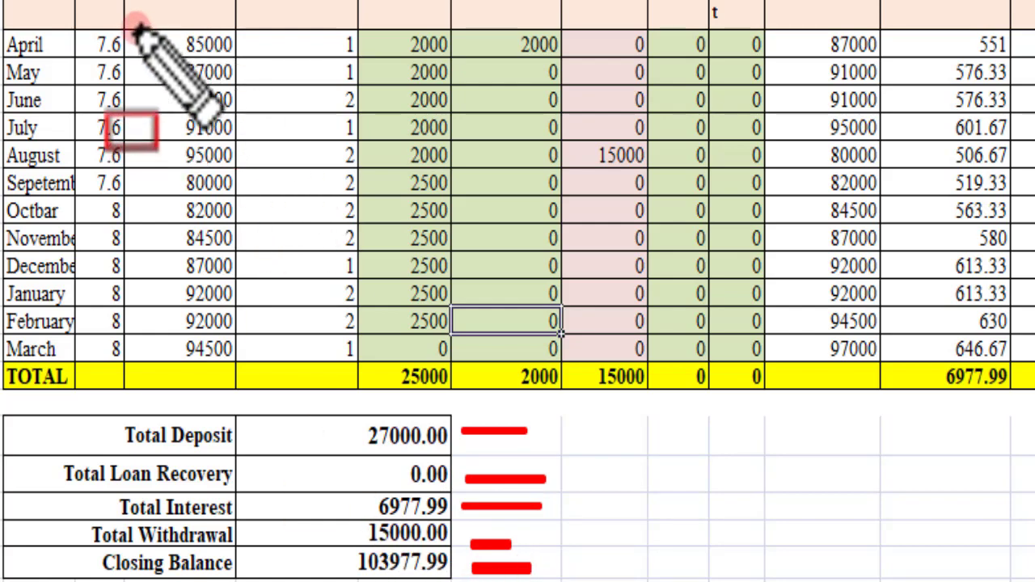
pyautogui.moveTo(135, 30)
pyautogui.mouseDown()
pyautogui.moveTo(238, 71)
pyautogui.moveTo(235, 61)
pyautogui.mouseUp()
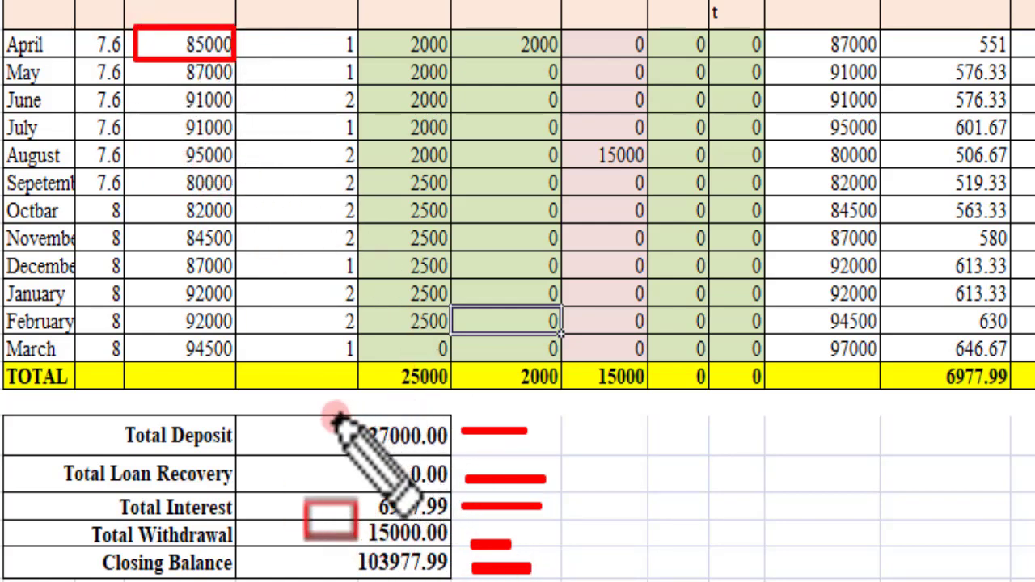
pyautogui.moveTo(333, 418)
pyautogui.mouseDown()
pyautogui.moveTo(474, 455)
pyautogui.moveTo(458, 442)
pyautogui.mouseUp()
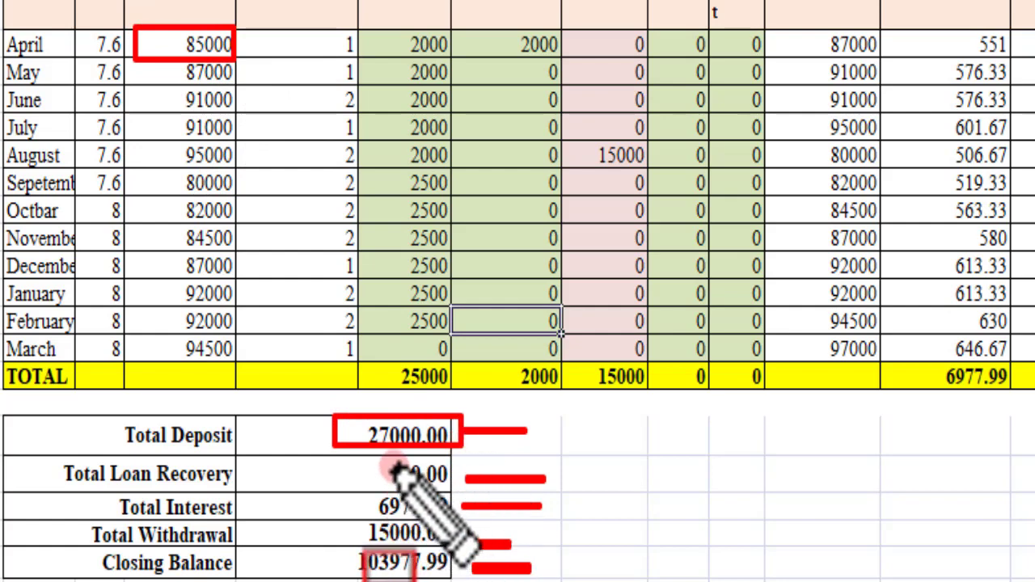
pyautogui.moveTo(391, 463); pyautogui.dragTo(455, 489)
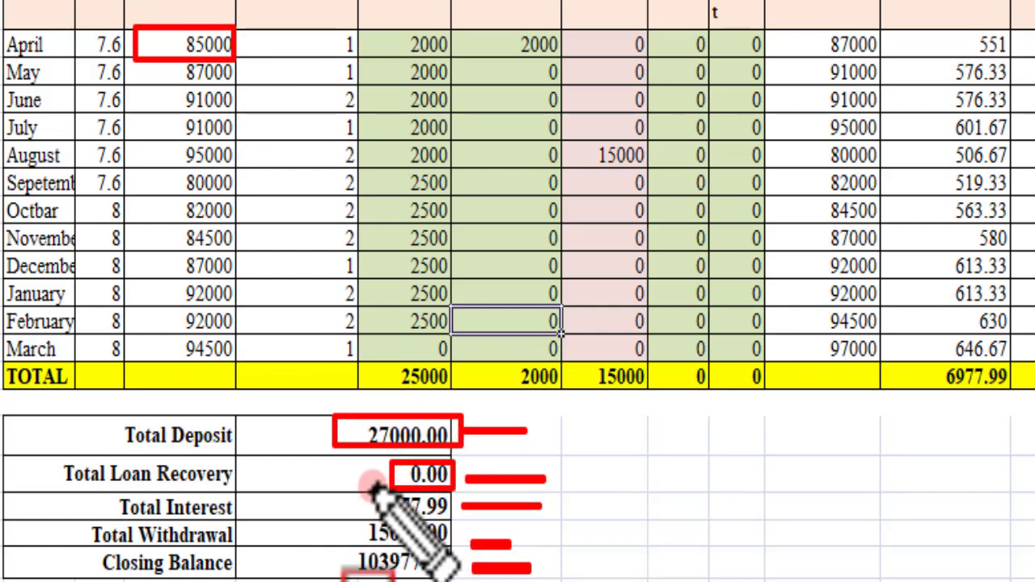
pyautogui.moveTo(371, 490)
pyautogui.mouseDown()
pyautogui.moveTo(376, 518)
pyautogui.moveTo(458, 509)
pyautogui.mouseUp()
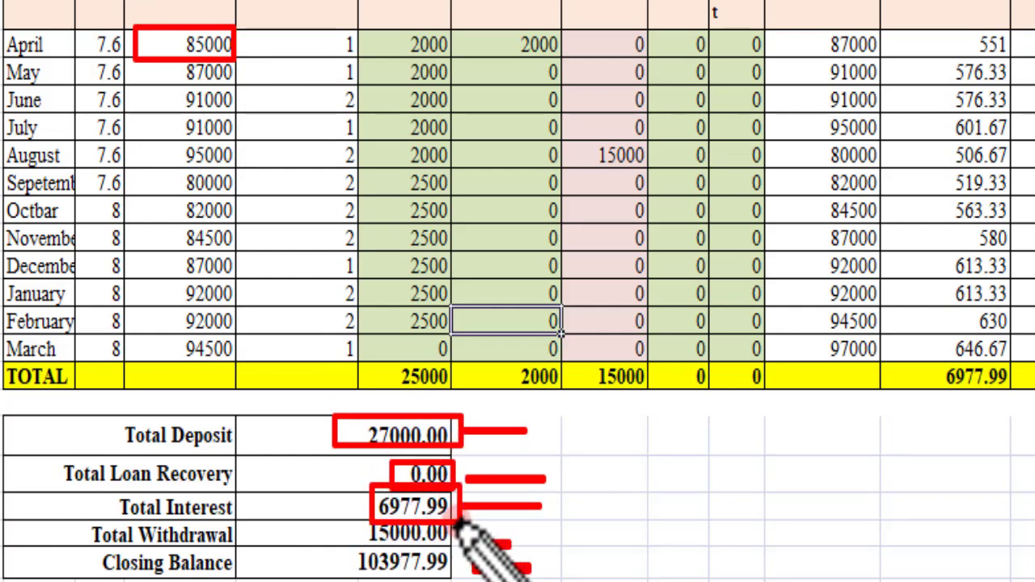
pyautogui.moveTo(310, 534); pyautogui.dragTo(362, 535)
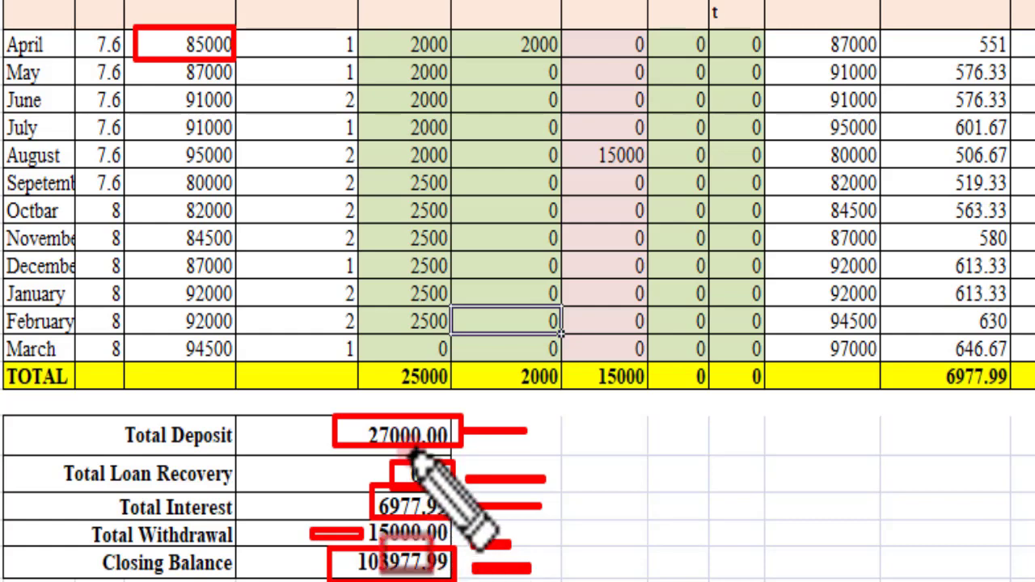
pyautogui.press('Escape')
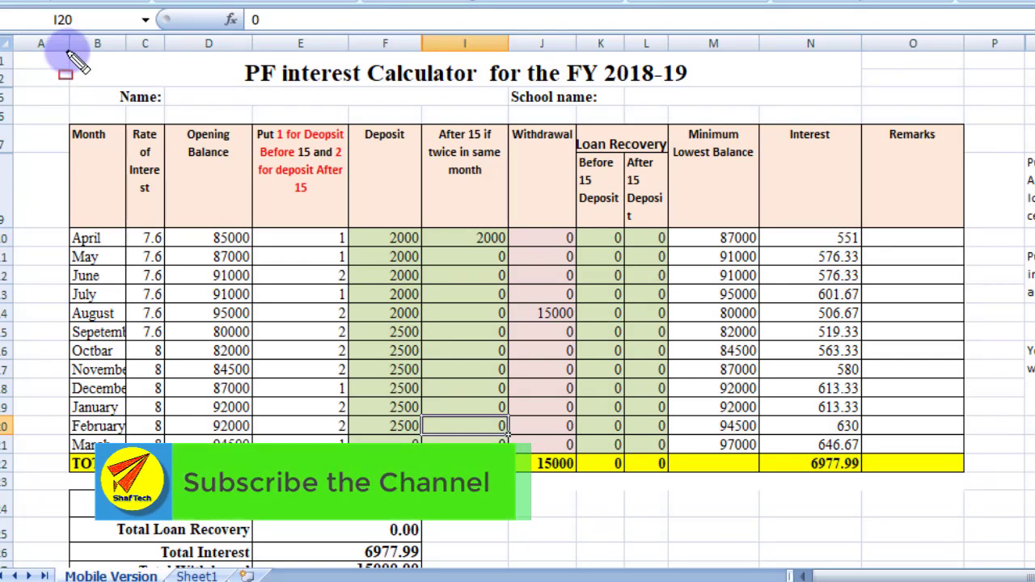
pyautogui.moveTo(68, 52)
pyautogui.mouseDown()
pyautogui.moveTo(169, 557)
pyautogui.moveTo(827, 577)
pyautogui.moveTo(979, 559)
pyautogui.moveTo(978, 578)
pyautogui.moveTo(1002, 571)
pyautogui.moveTo(970, 576)
pyautogui.mouseUp()
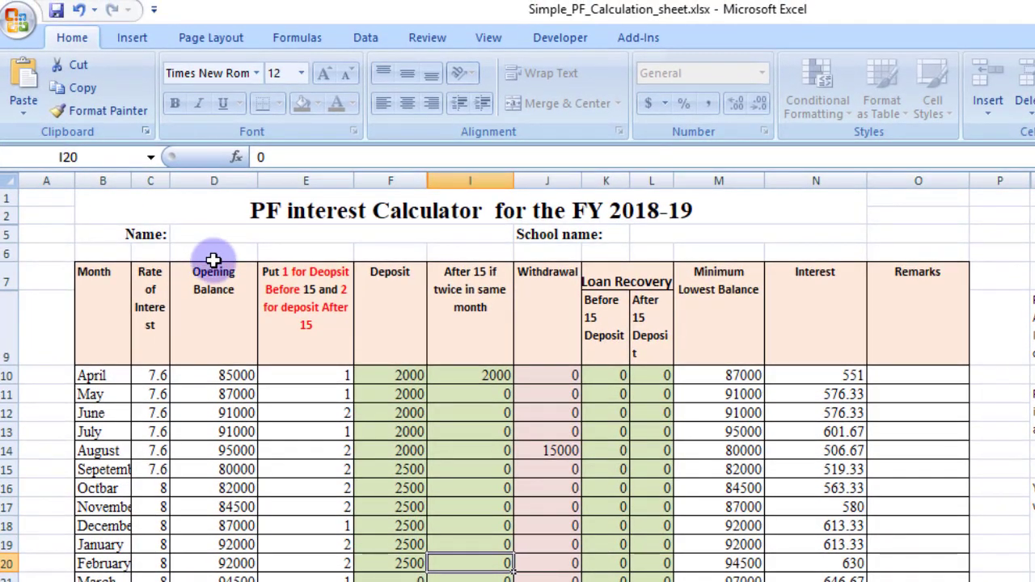
pyautogui.click(23, 29)
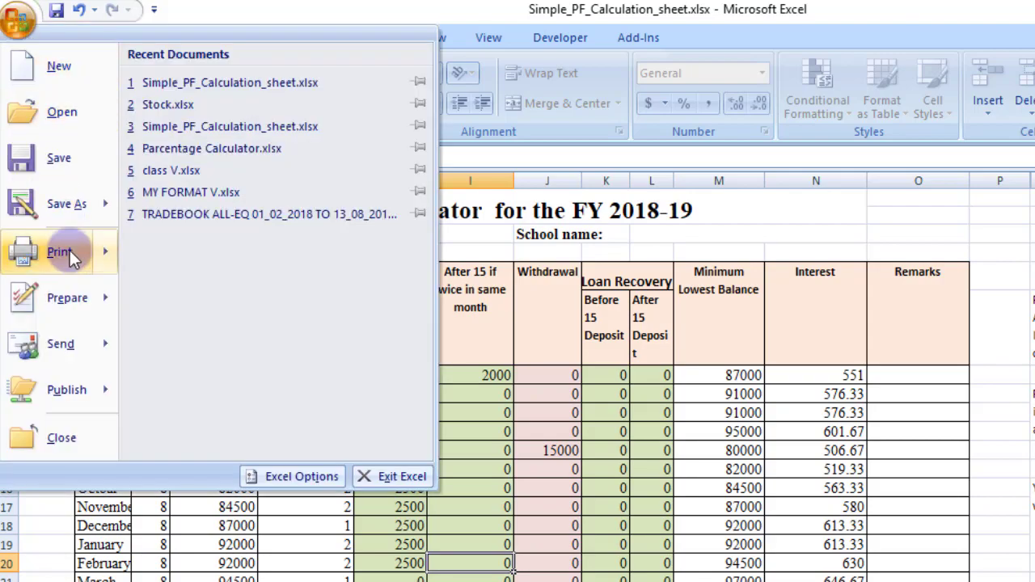
pyautogui.moveTo(70, 250)
pyautogui.click(267, 199)
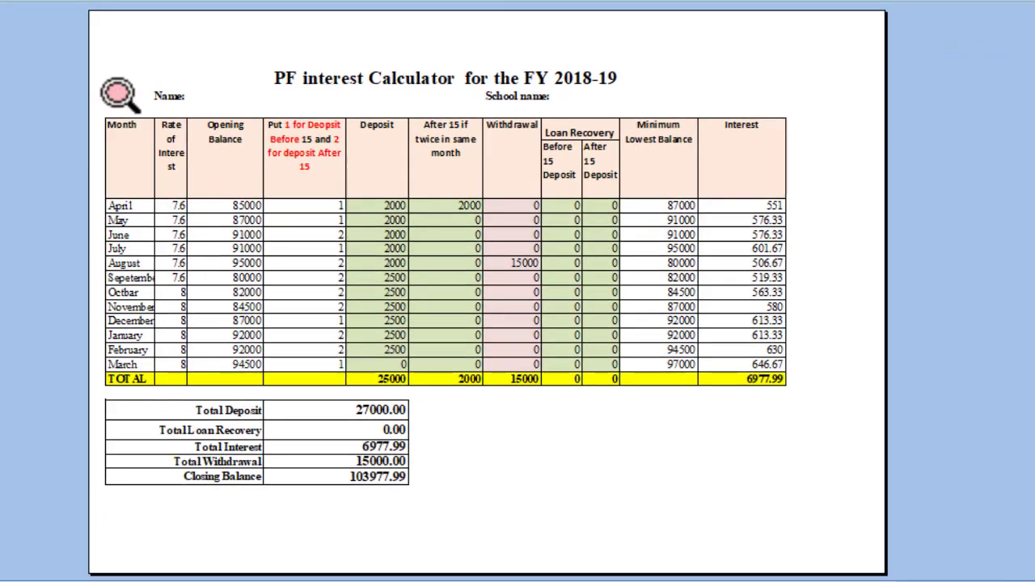